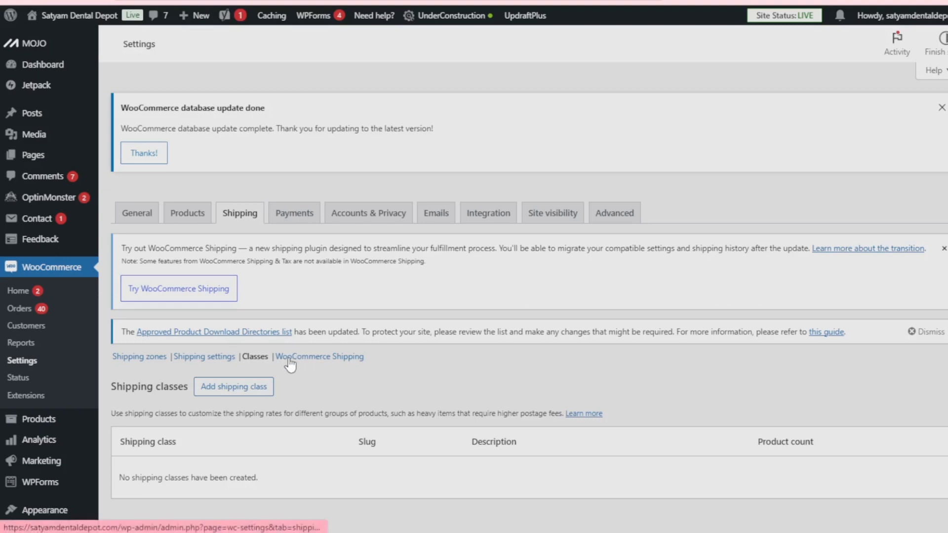
Open the WooCommerce Shipping section and review its shipping label options, from paper size to package selection.
click(333, 361)
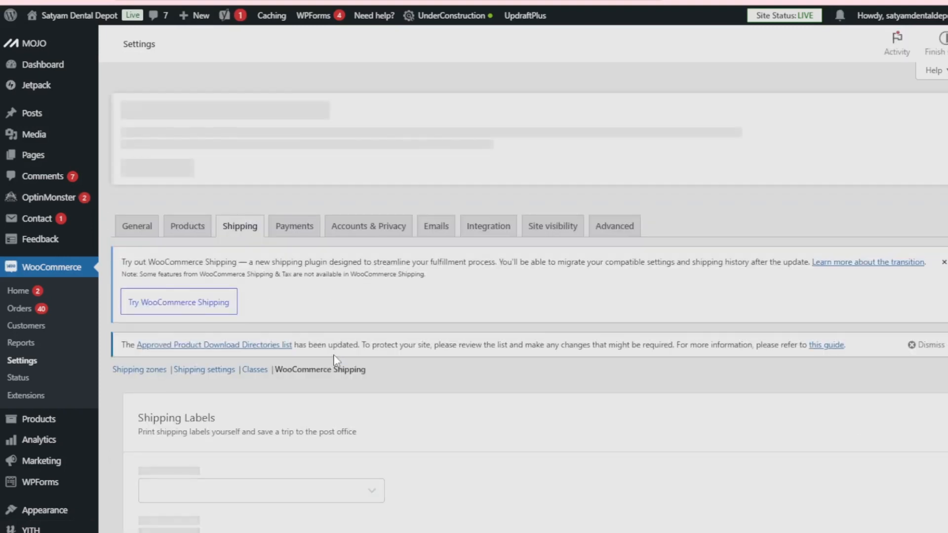
scroll(334, 355, down, 3)
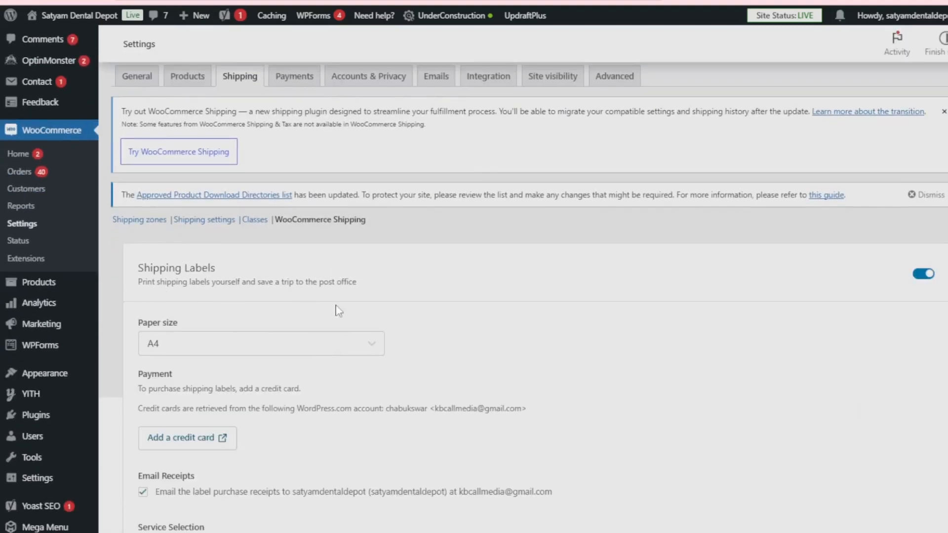
scroll(403, 354, down, 3)
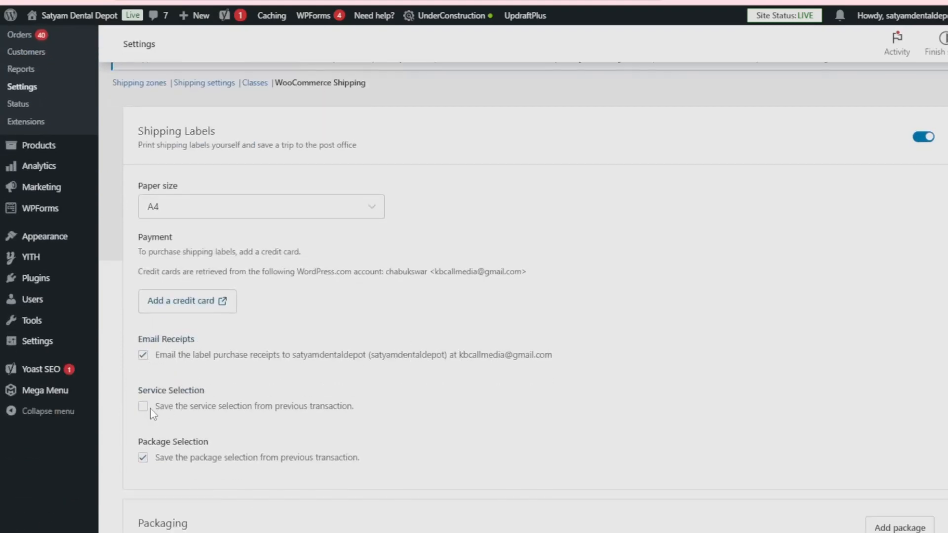
scroll(393, 456, up, 3)
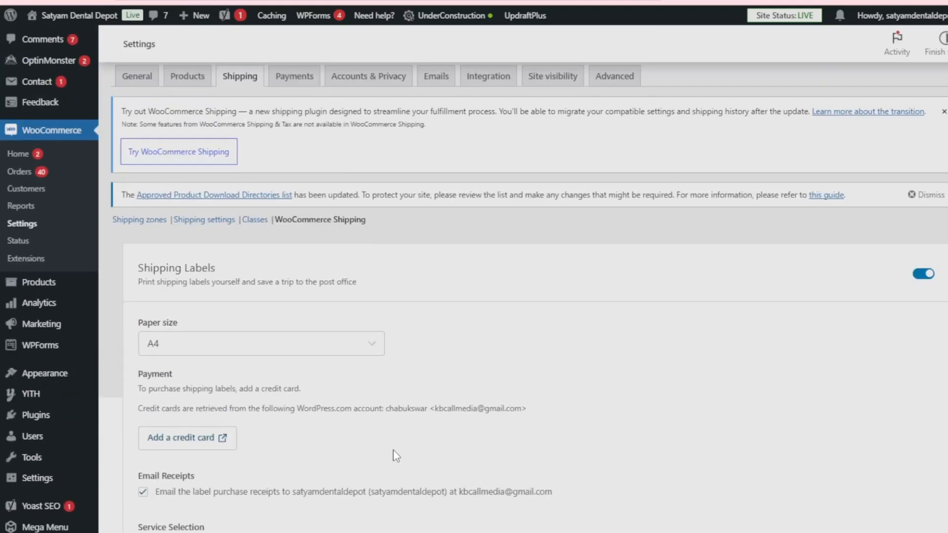
scroll(396, 452, up, 3)
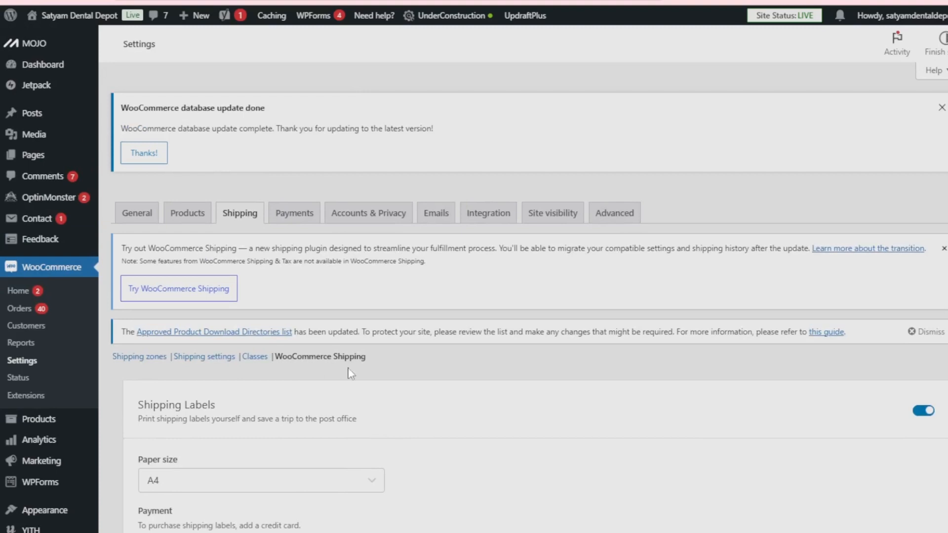
Open the store's payment settings and review the configuration of the Cash on delivery method.
click(288, 220)
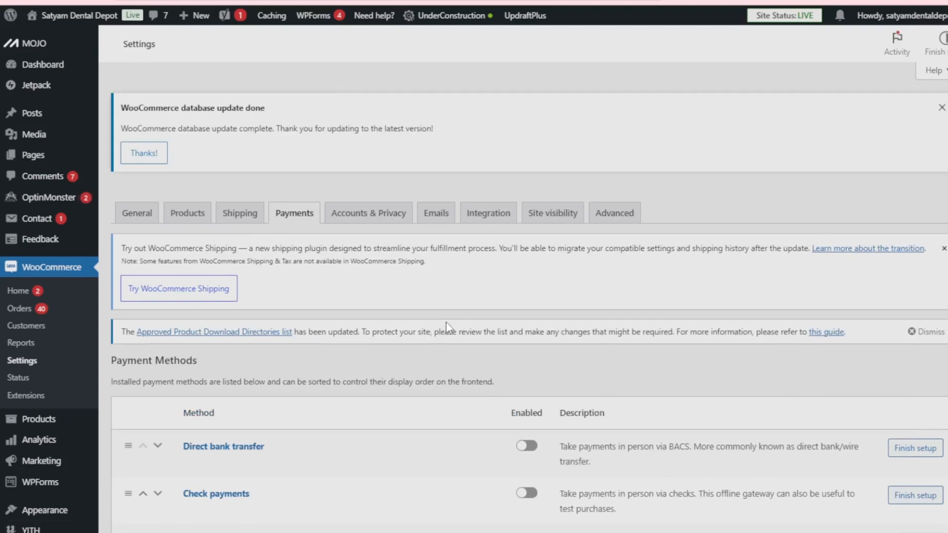
scroll(446, 322, down, 3)
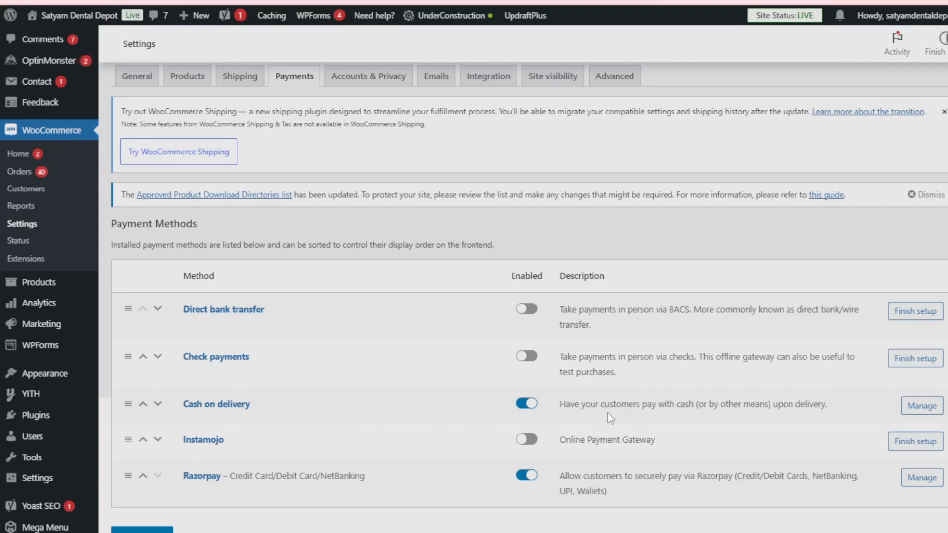
click(922, 410)
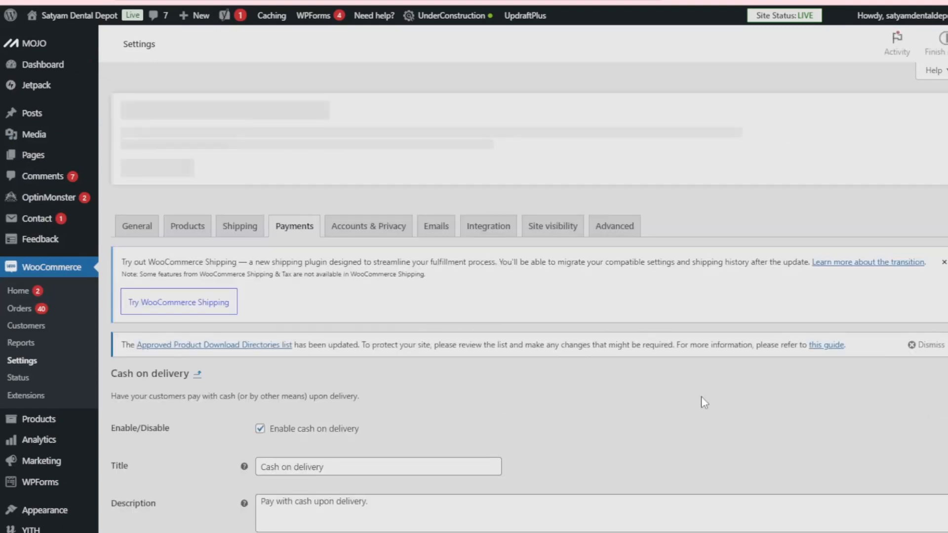
scroll(701, 394, down, 3)
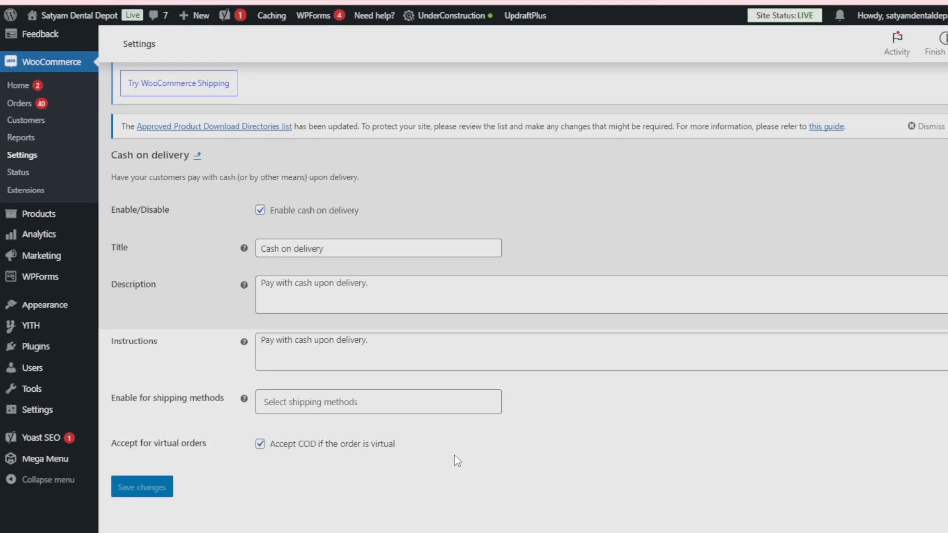
scroll(458, 461, up, 4)
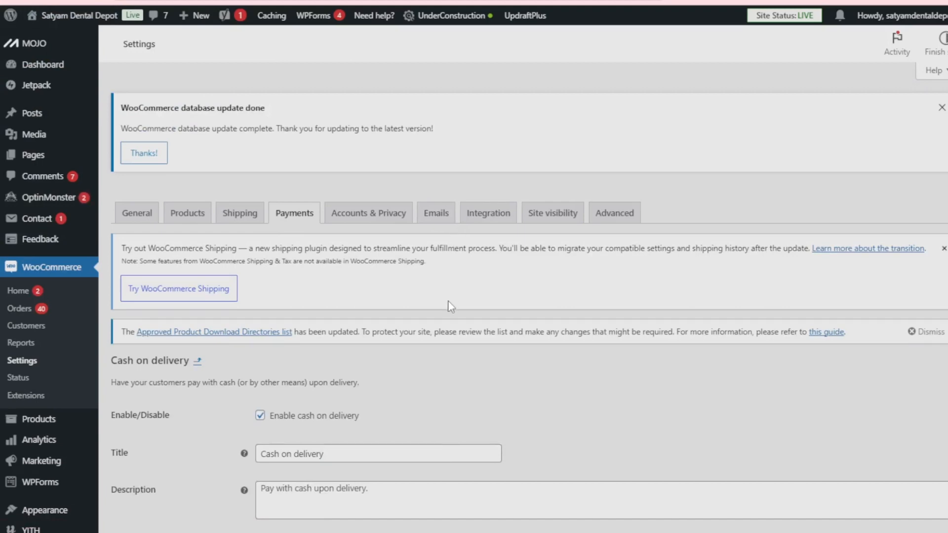
scroll(448, 300, up, 5)
Go back to the payment methods list and examine the Razorpay gateway's settings, from its title to the route module.
scroll(450, 308, down, 3)
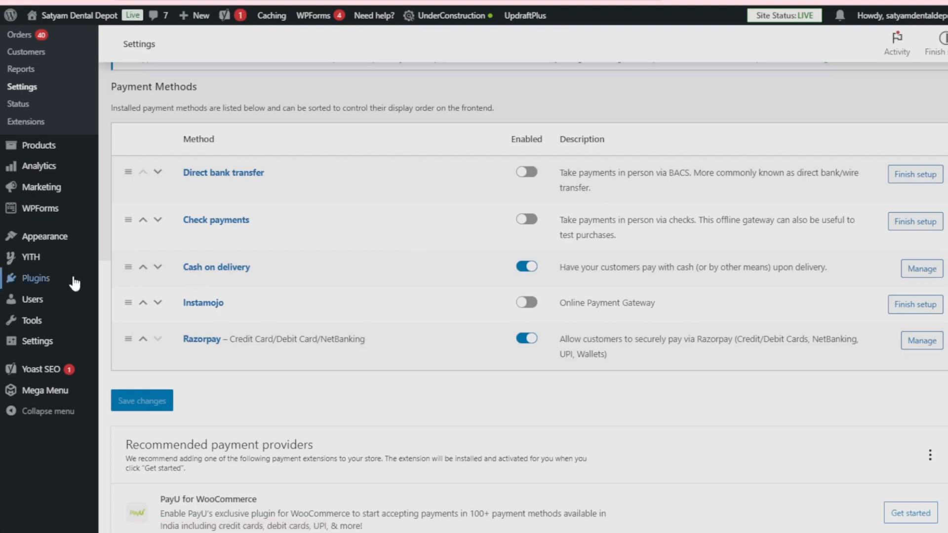
mouse_move(39, 285)
click(923, 348)
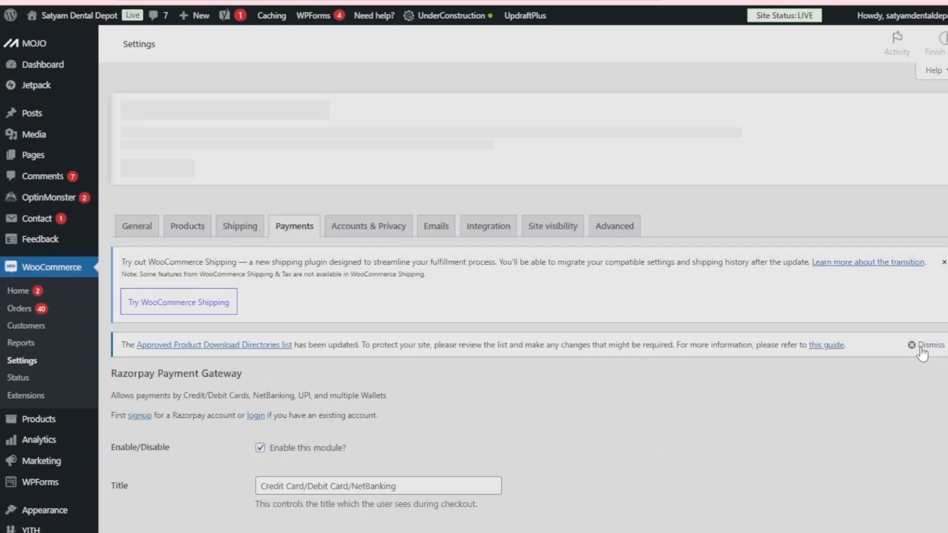
scroll(738, 354, down, 4)
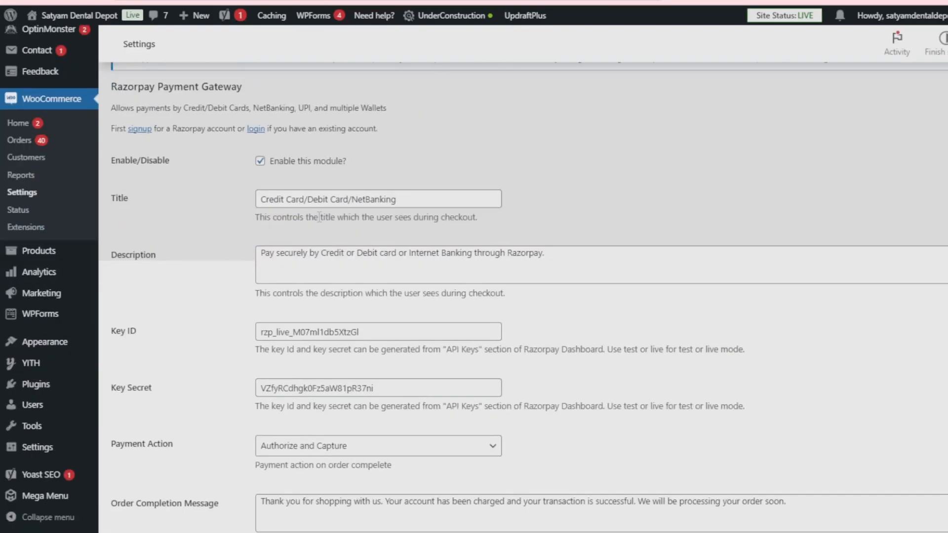
scroll(533, 383, down, 1)
scroll(534, 383, down, 5)
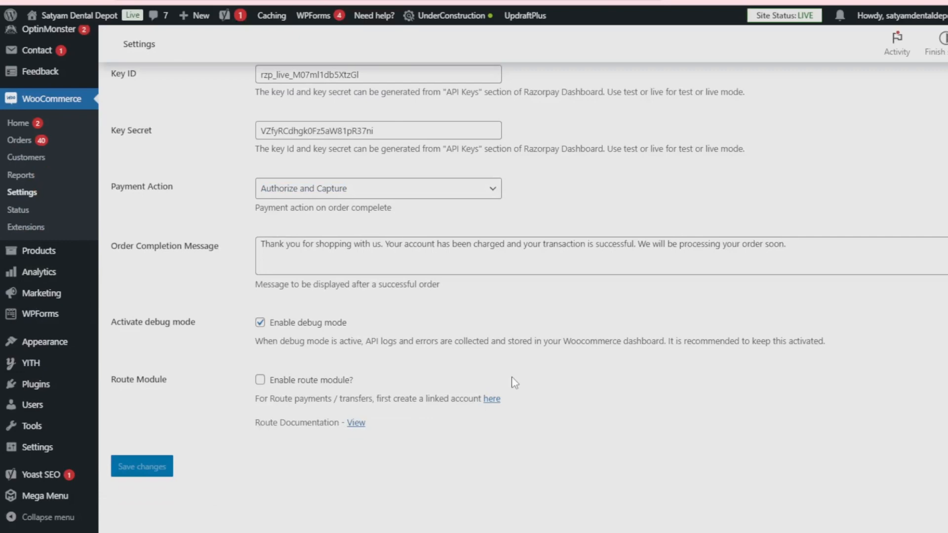
scroll(514, 382, up, 12)
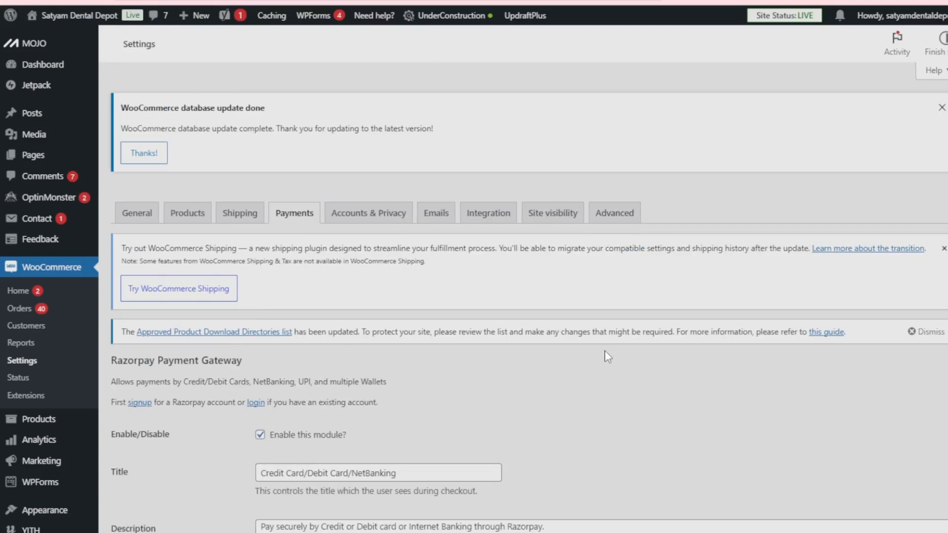
Return to the payment methods list and look through the installed methods and the recommended payment providers.
key(alt+Left)
scroll(607, 356, down, 5)
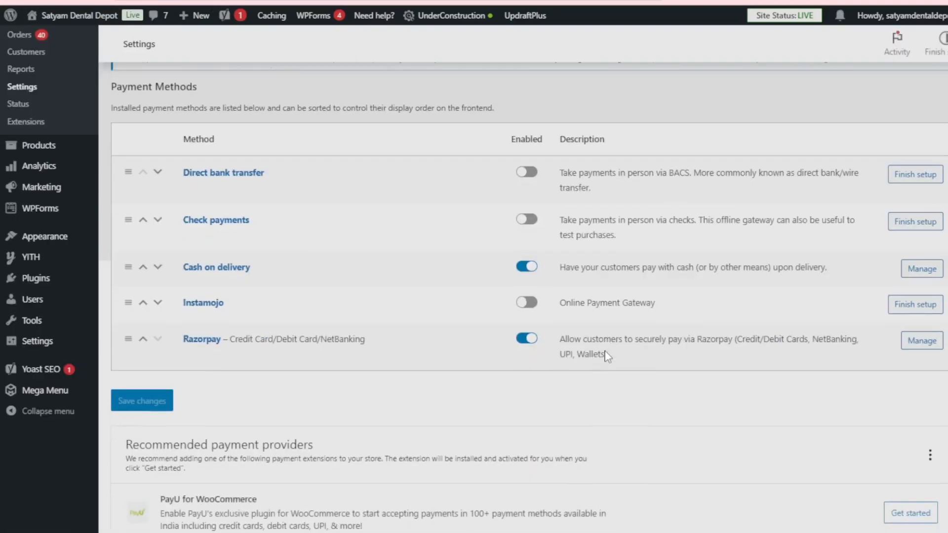
scroll(607, 357, down, 3)
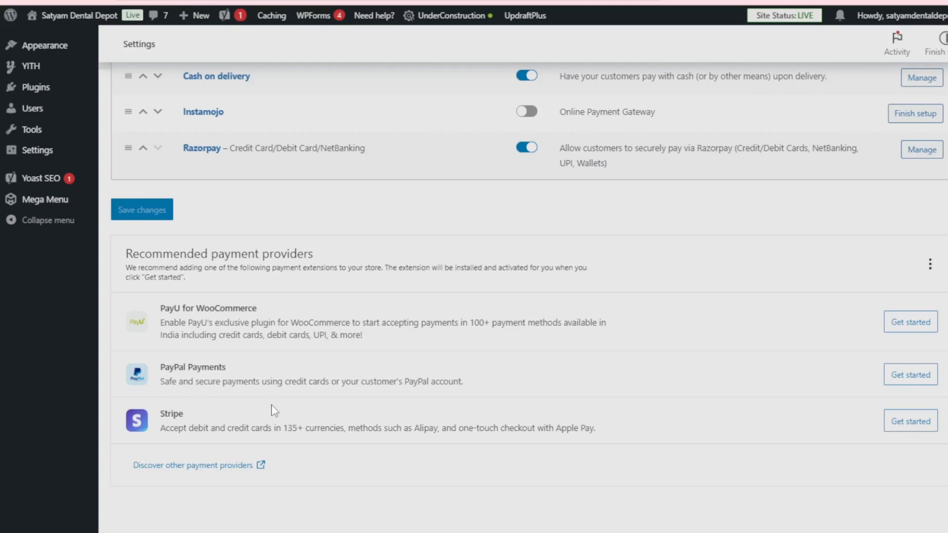
scroll(417, 422, up, 5)
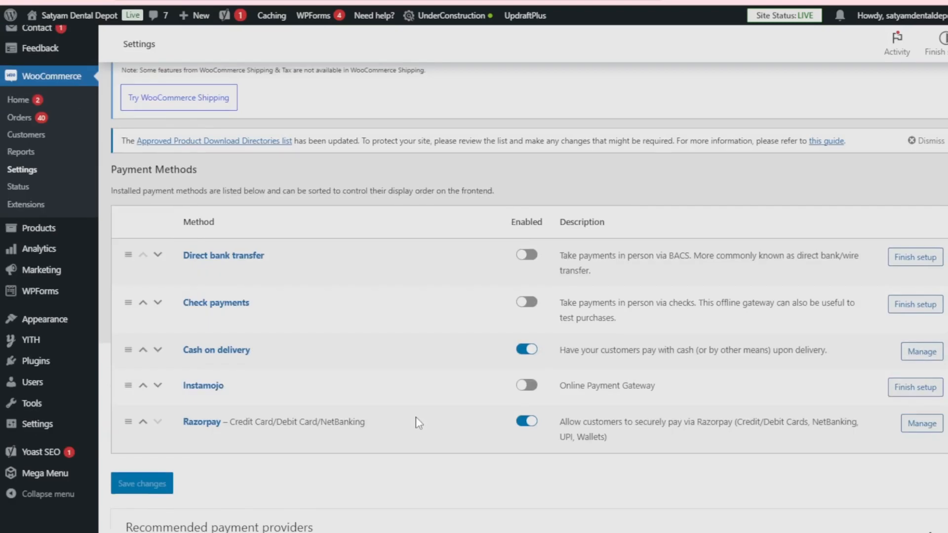
scroll(417, 423, up, 3)
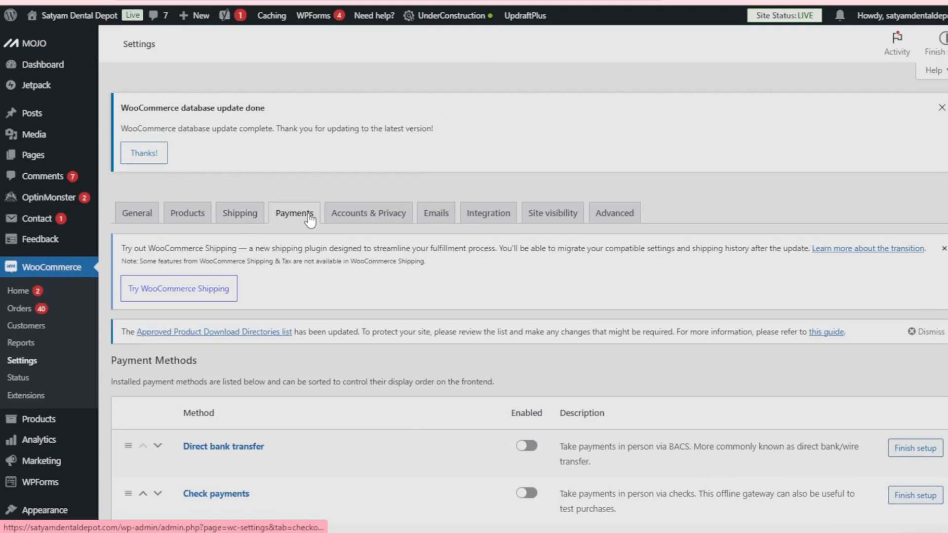
Open the Accounts & Privacy settings and review the checkout, account creation and account erasure request options.
click(366, 222)
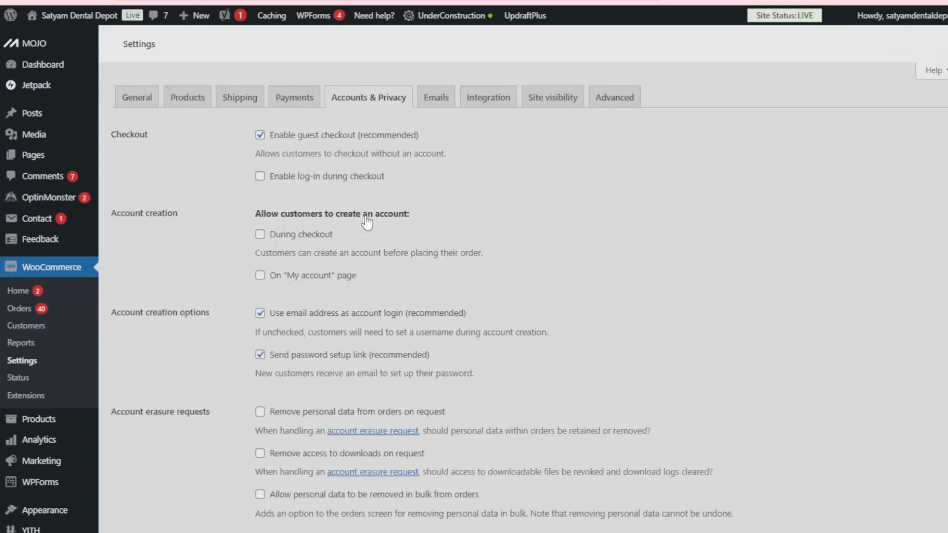
scroll(380, 324, down, 3)
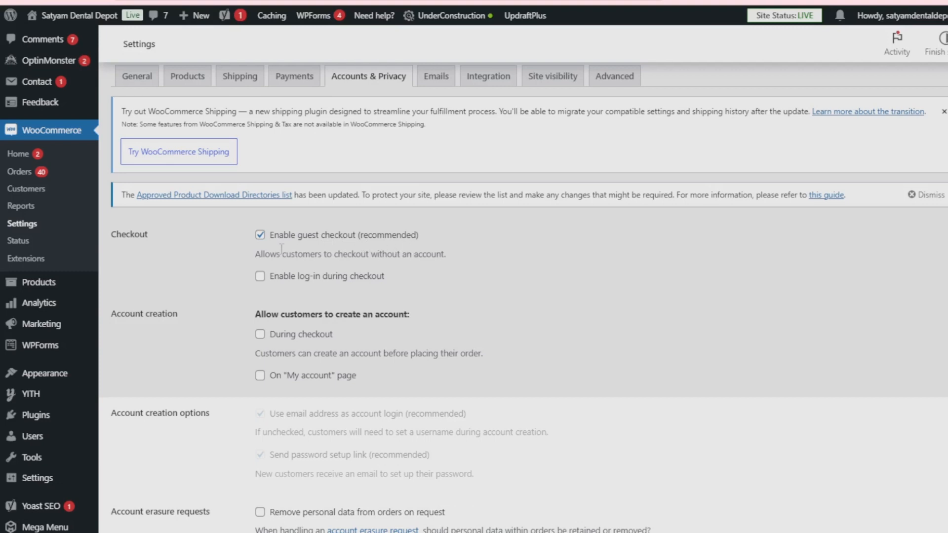
drag(435, 233, 285, 241)
scroll(382, 279, down, 1)
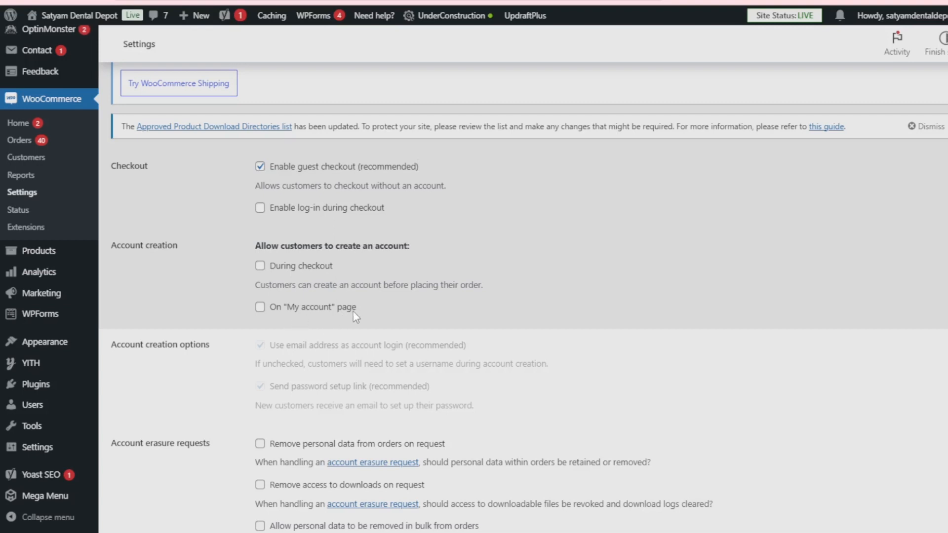
scroll(354, 312, down, 3)
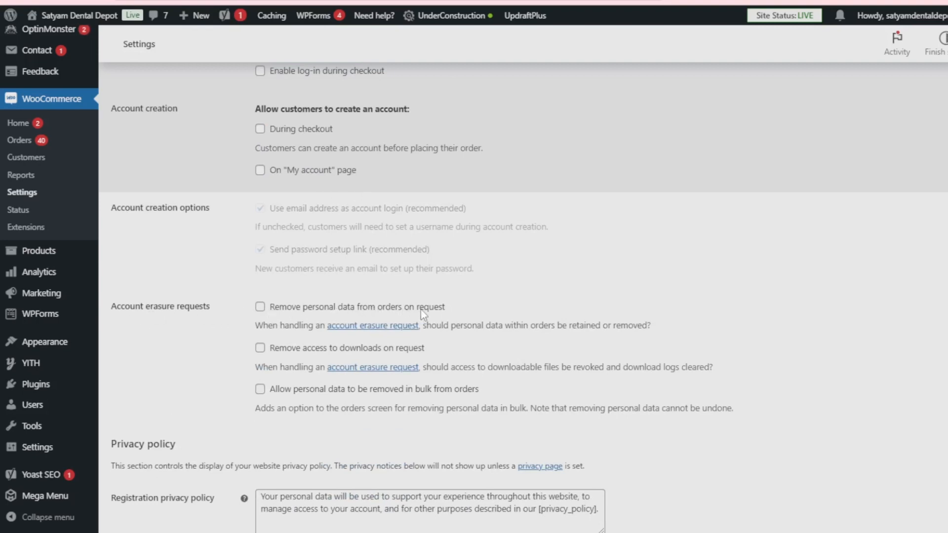
scroll(445, 310, down, 1)
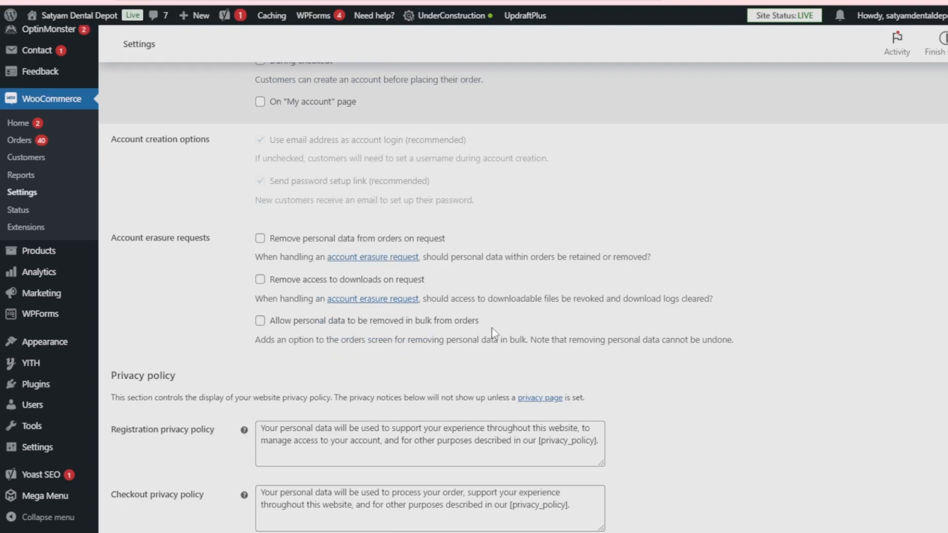
scroll(494, 334, down, 3)
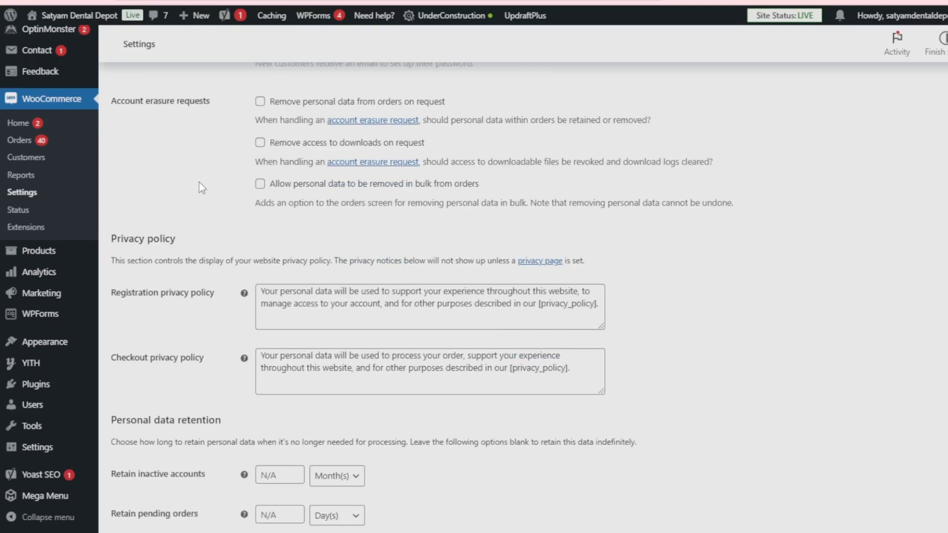
Examine the registration and checkout privacy policy texts and the personal data retention options.
drag(110, 239, 208, 247)
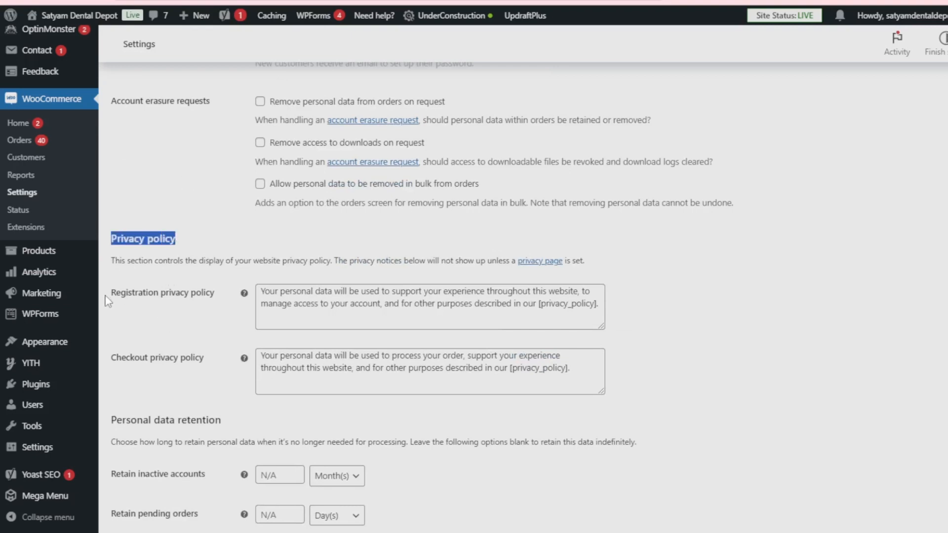
drag(111, 293, 215, 297)
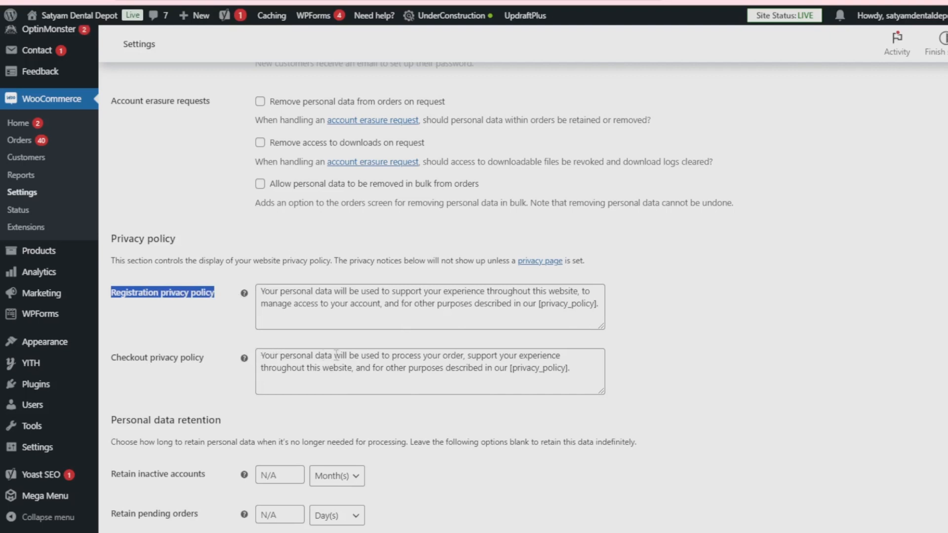
scroll(519, 368, down, 3)
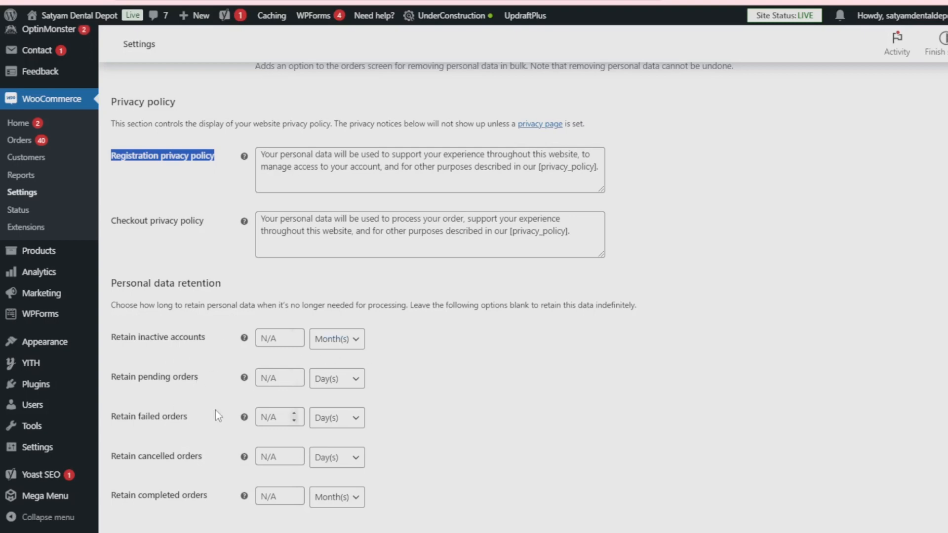
scroll(429, 433, down, 2)
scroll(429, 434, up, 15)
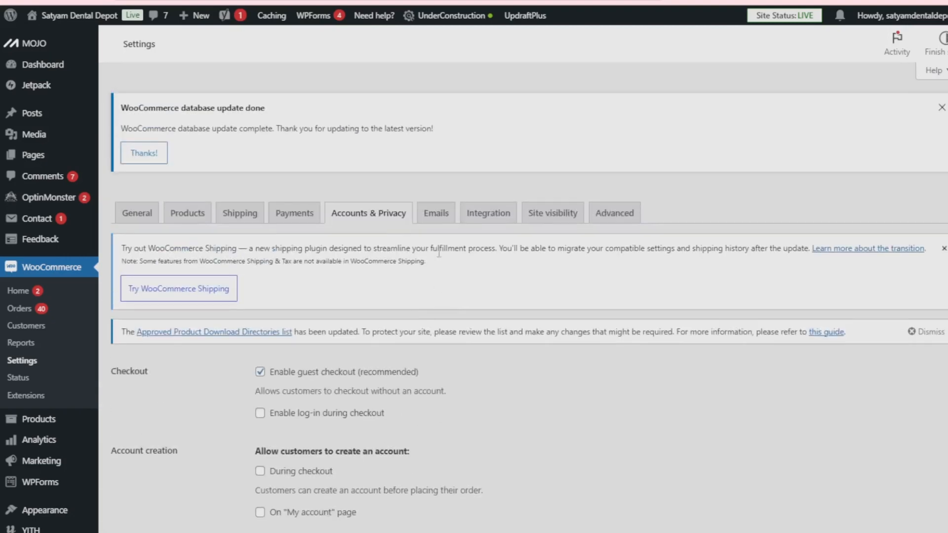
Open the Emails settings and review the notification list with its recipients and the email sender options.
click(444, 213)
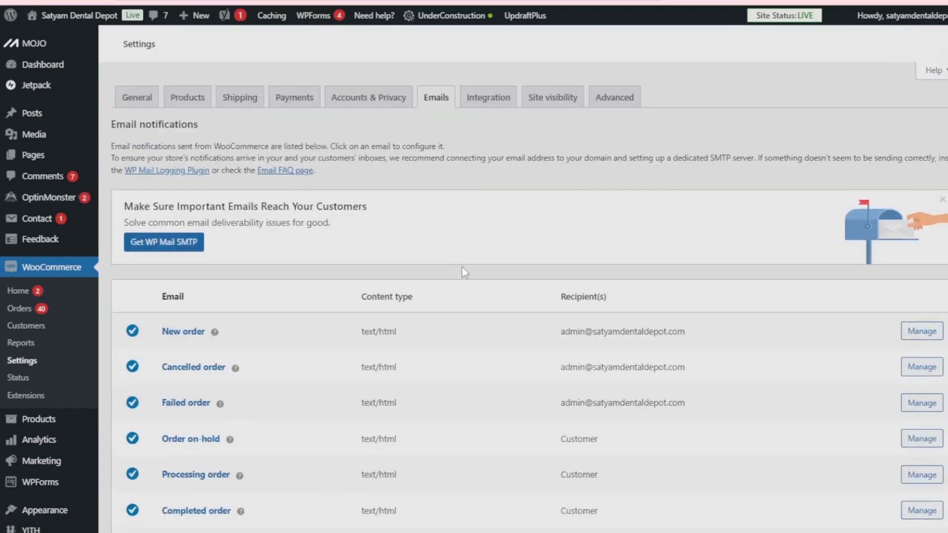
scroll(494, 343, down, 5)
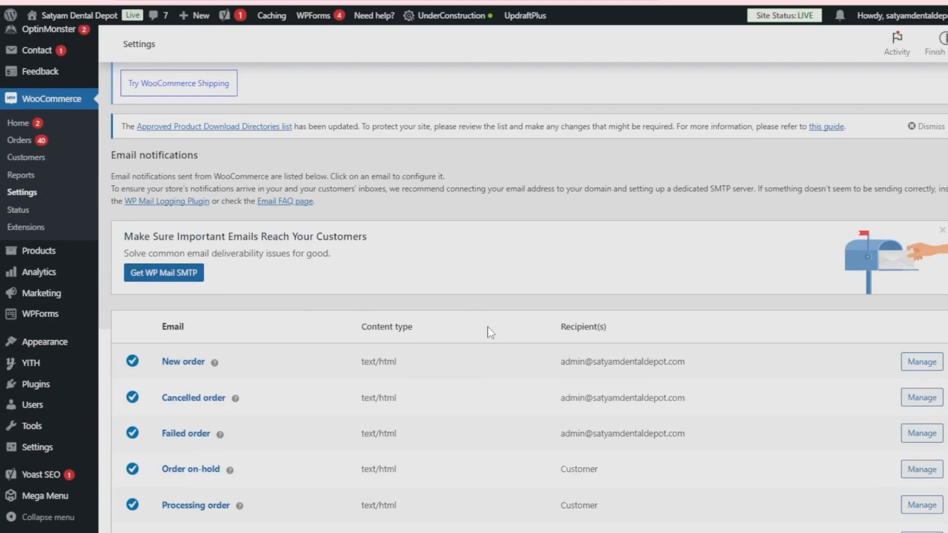
scroll(491, 331, down, 4)
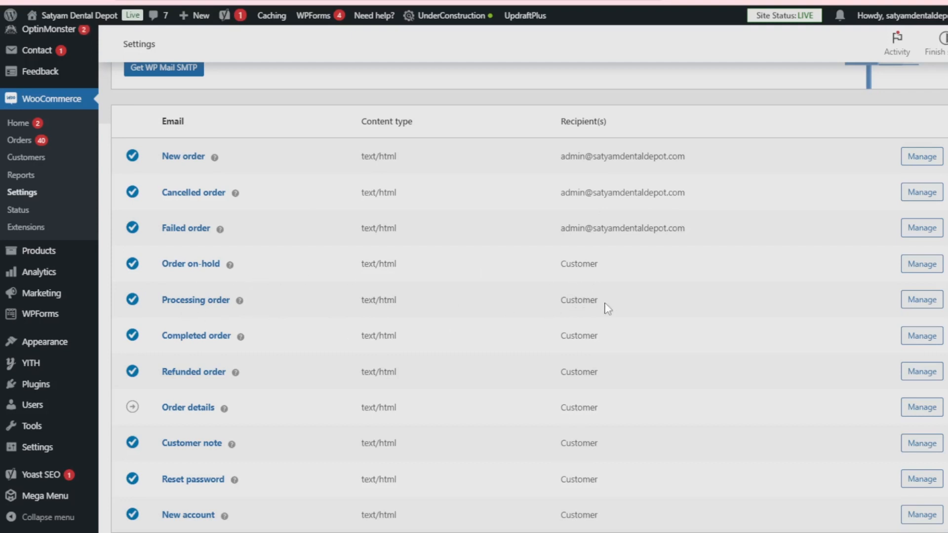
drag(561, 268, 600, 446)
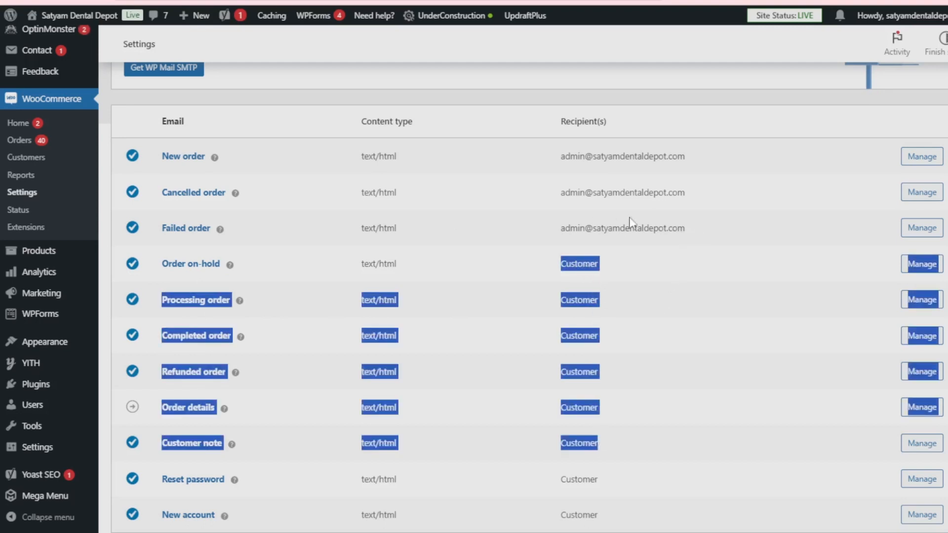
scroll(624, 261, down, 5)
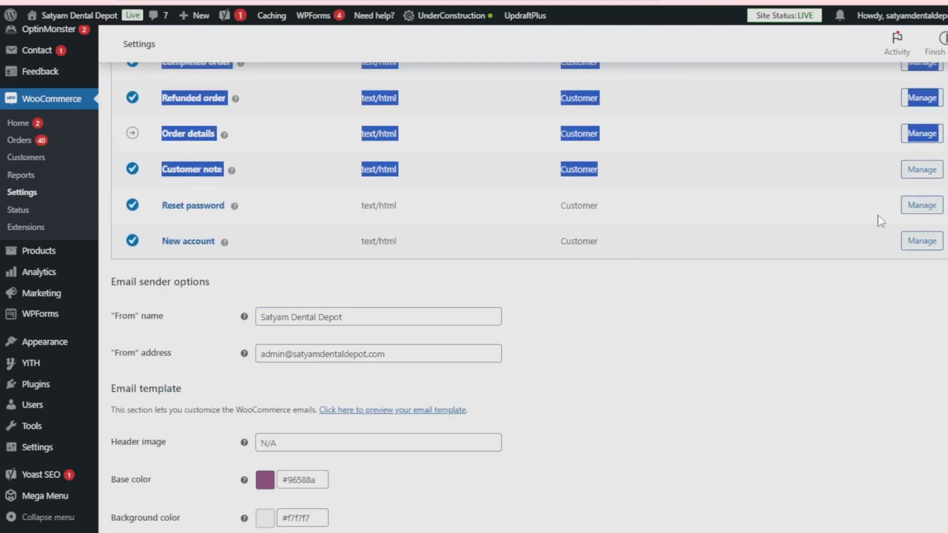
click(909, 309)
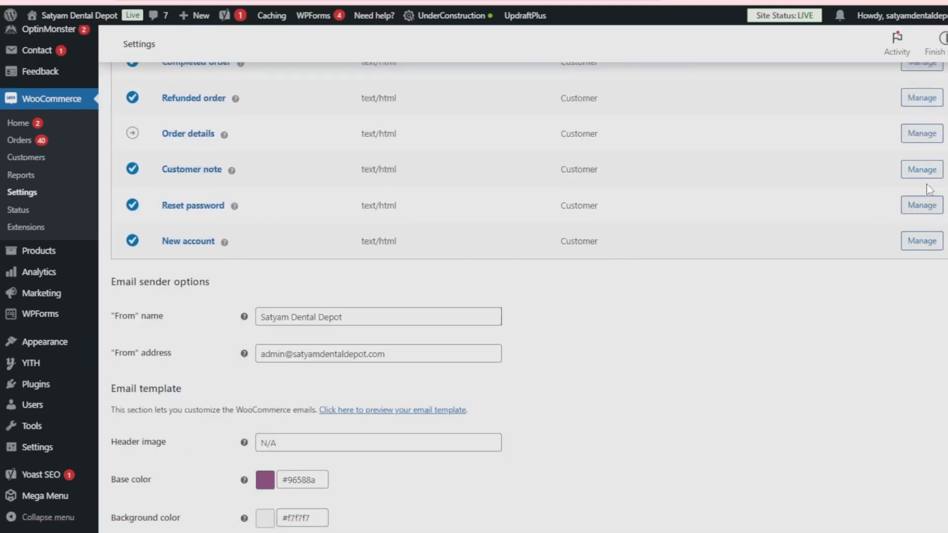
Review the email sender "From" address, the email template colors and footer text, and the store management insights option.
scroll(888, 259, down, 1)
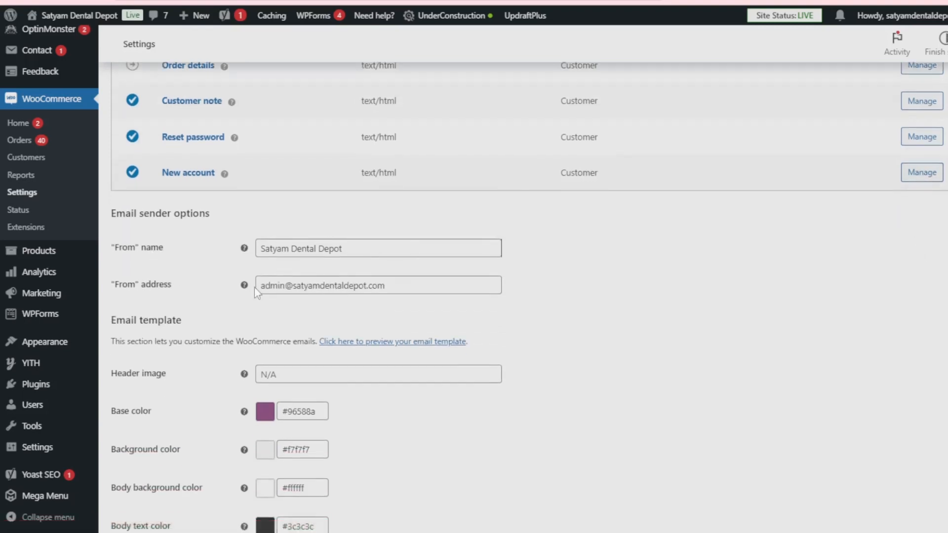
click(414, 288)
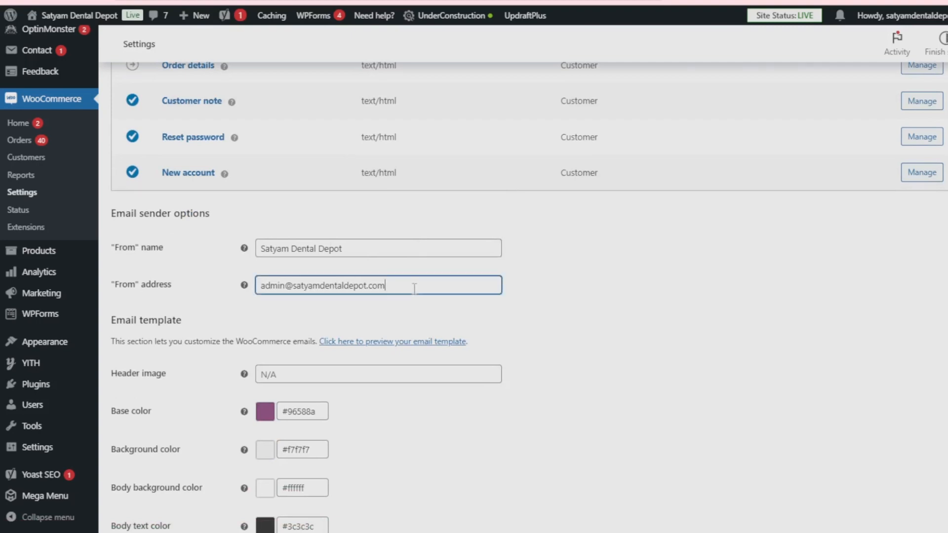
scroll(531, 353, down, 4)
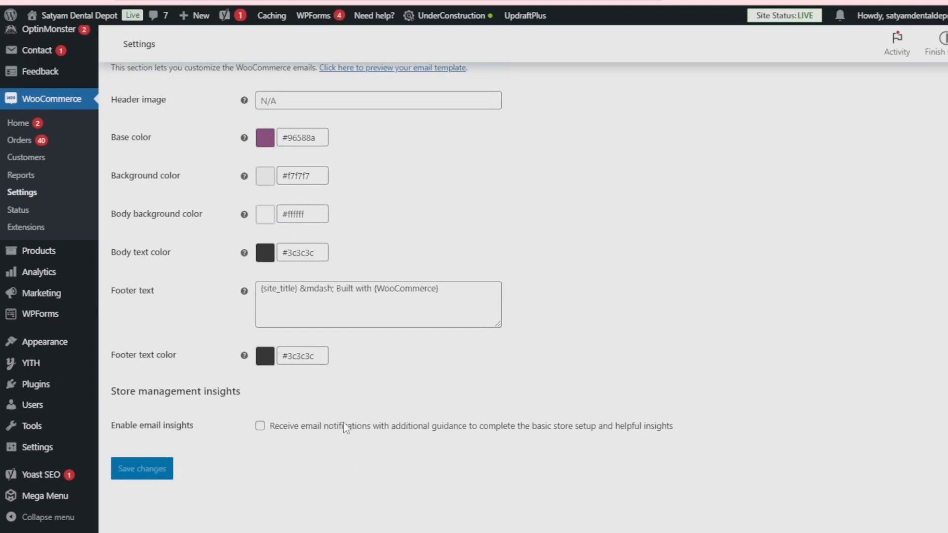
Open the Integration settings and review the MaxMind Geolocation license key and database file path fields.
scroll(372, 287, up, 10)
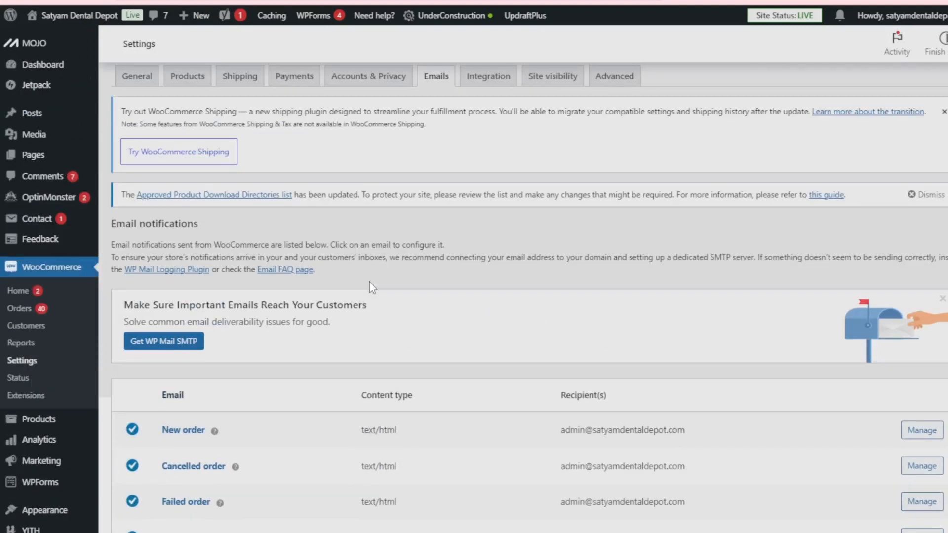
scroll(369, 282, up, 3)
click(486, 213)
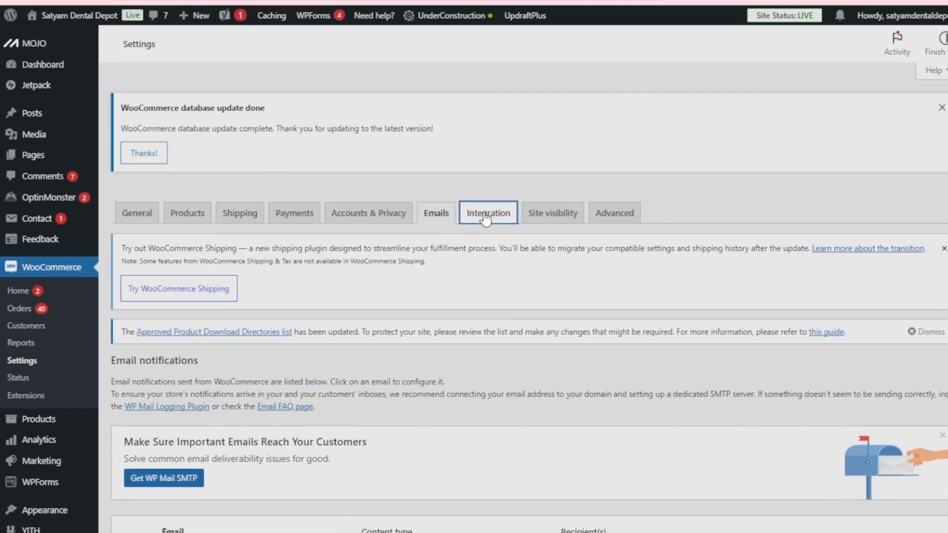
scroll(458, 238, down, 1)
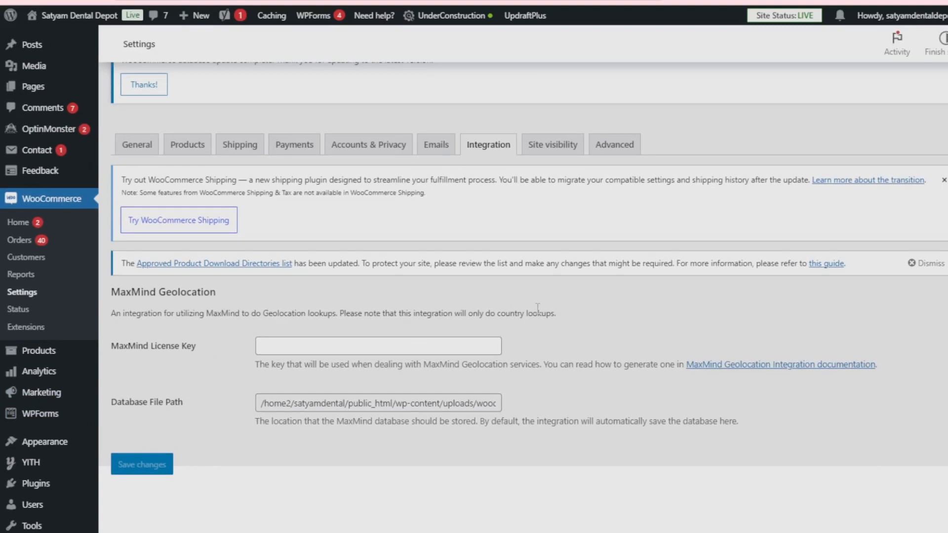
Open the Site visibility settings and review the Coming soon and Live options.
click(555, 143)
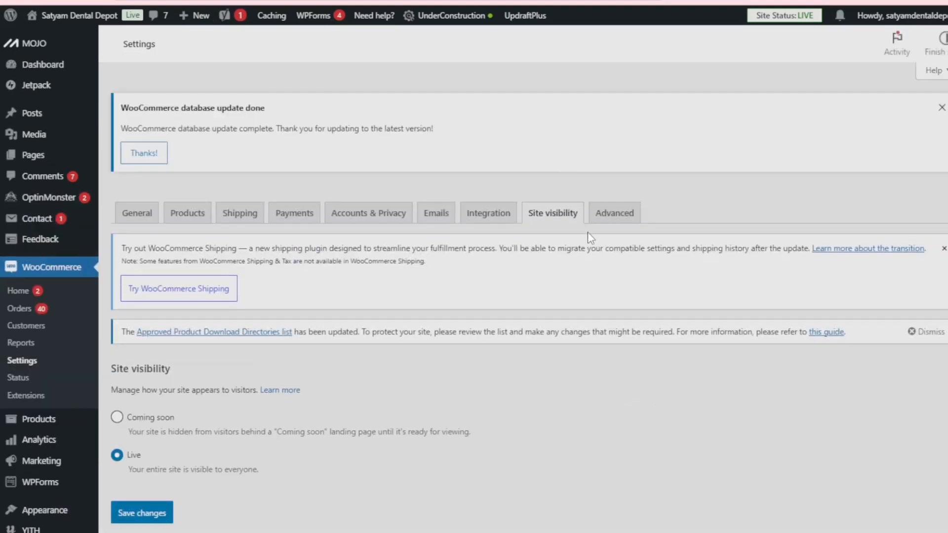
scroll(588, 232, down, 4)
mouse_move(69, 309)
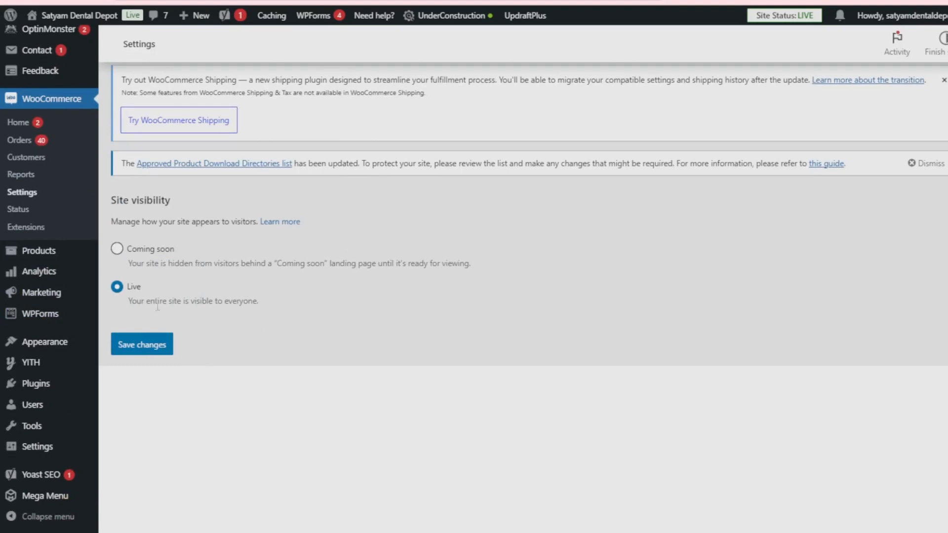
Open the Advanced settings and review the page setup, including the page search for Terms and conditions, without choosing a page.
scroll(494, 376, up, 3)
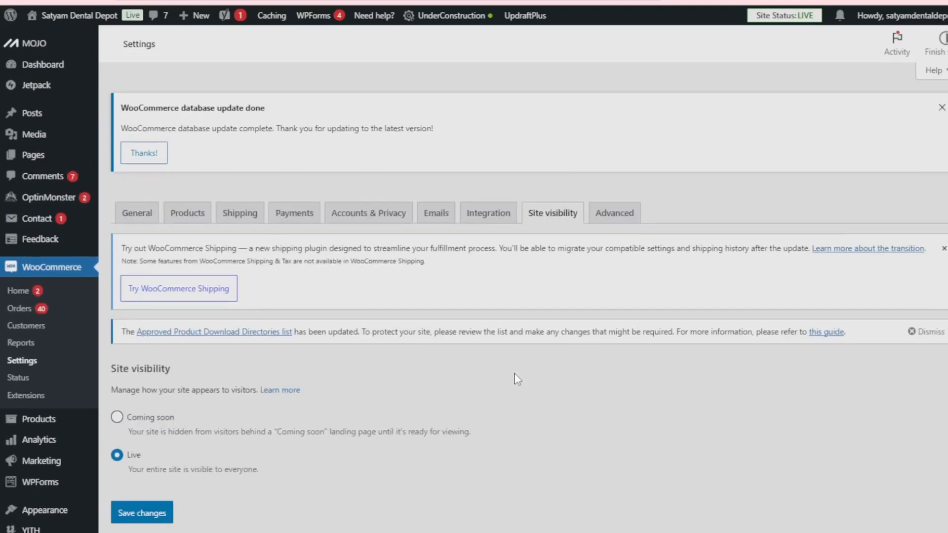
click(625, 224)
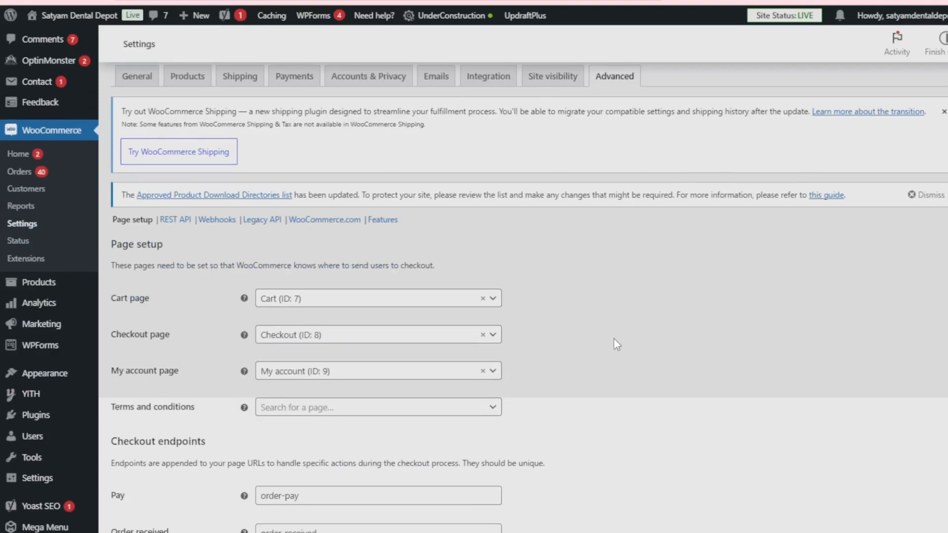
scroll(614, 339, down, 3)
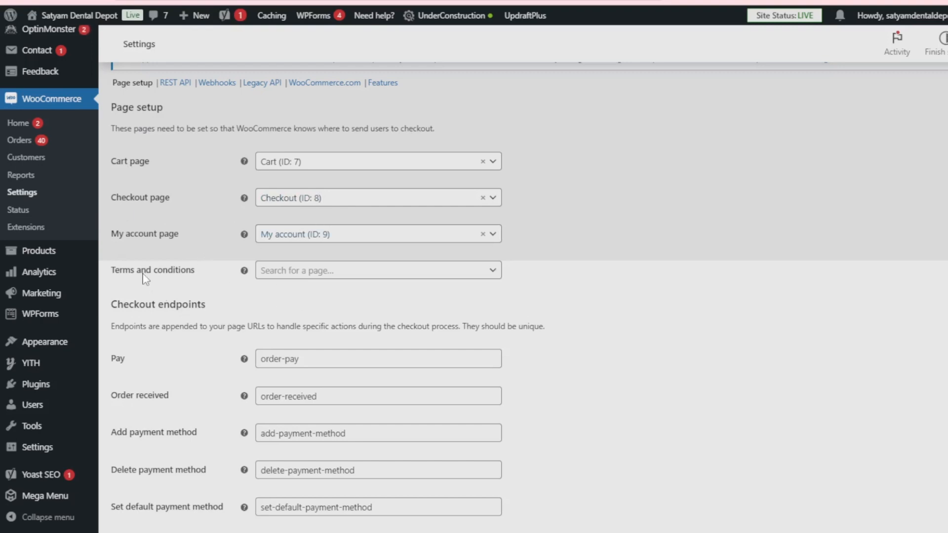
scroll(427, 227, down, 2)
click(487, 201)
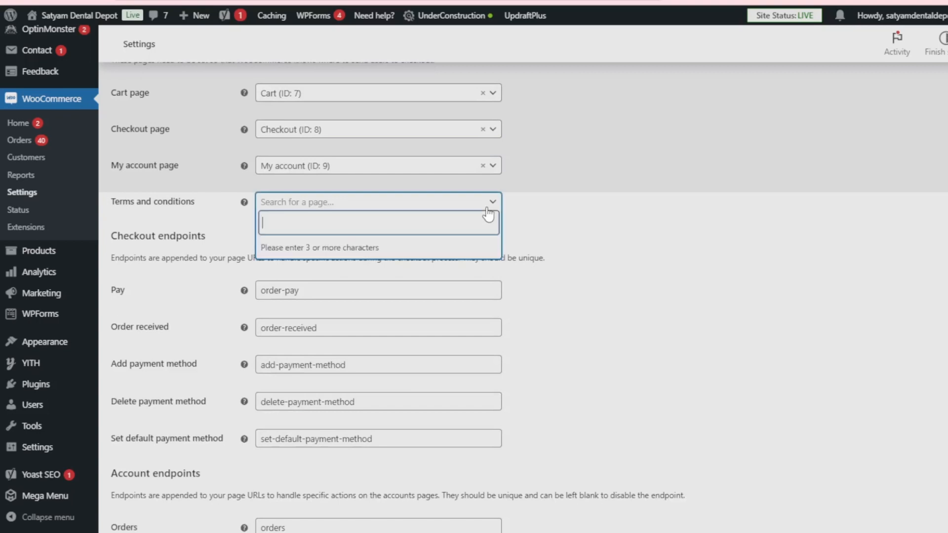
click(542, 214)
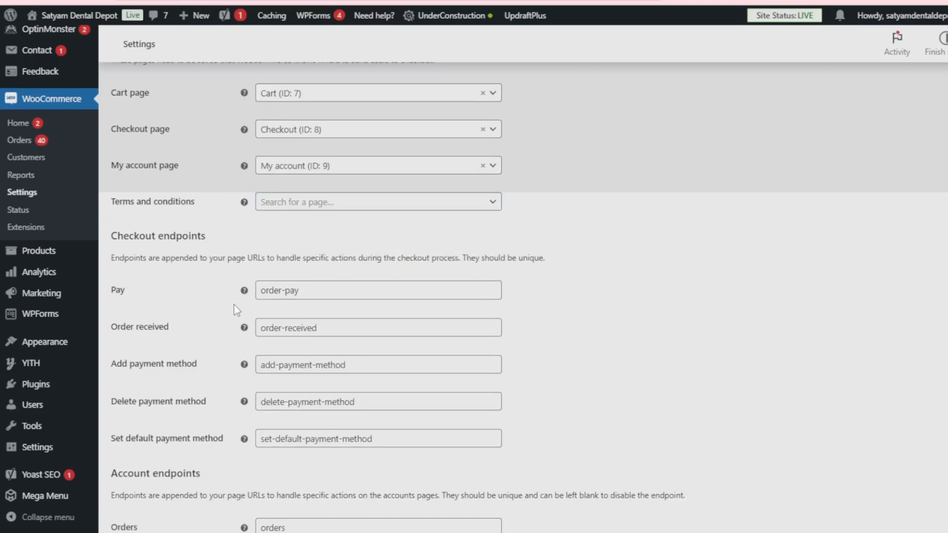
Examine the checkout and account endpoints, and look over the Advanced section links such as REST API, Webhooks and Legacy API.
scroll(389, 440, down, 5)
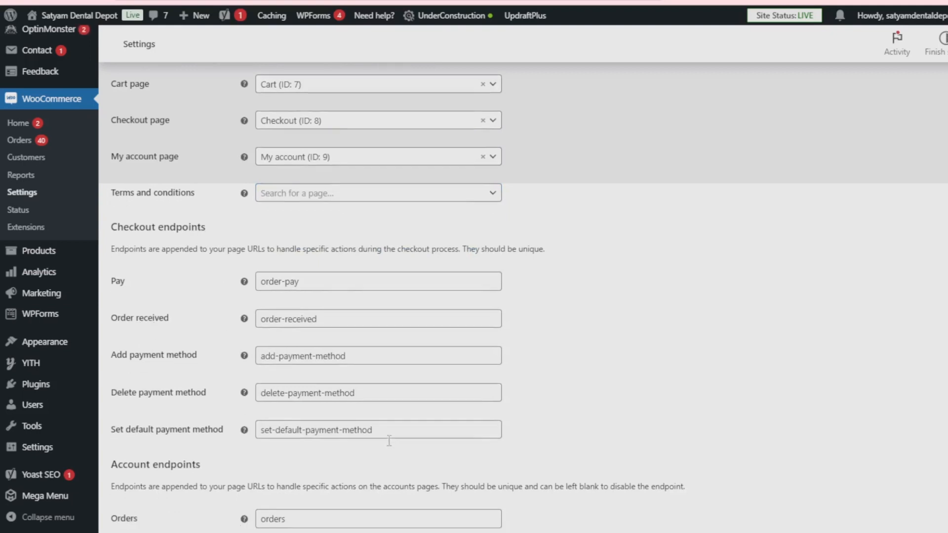
scroll(389, 440, down, 1)
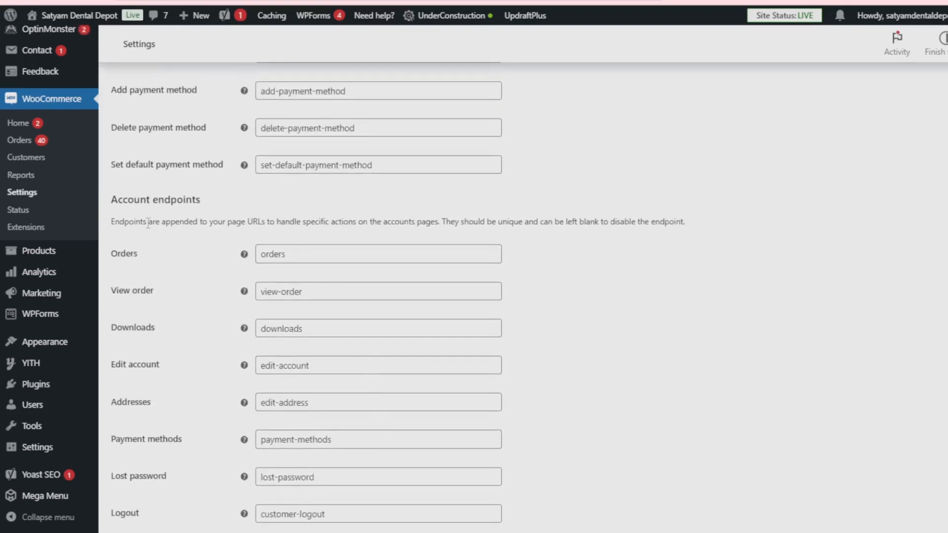
scroll(376, 351, down, 2)
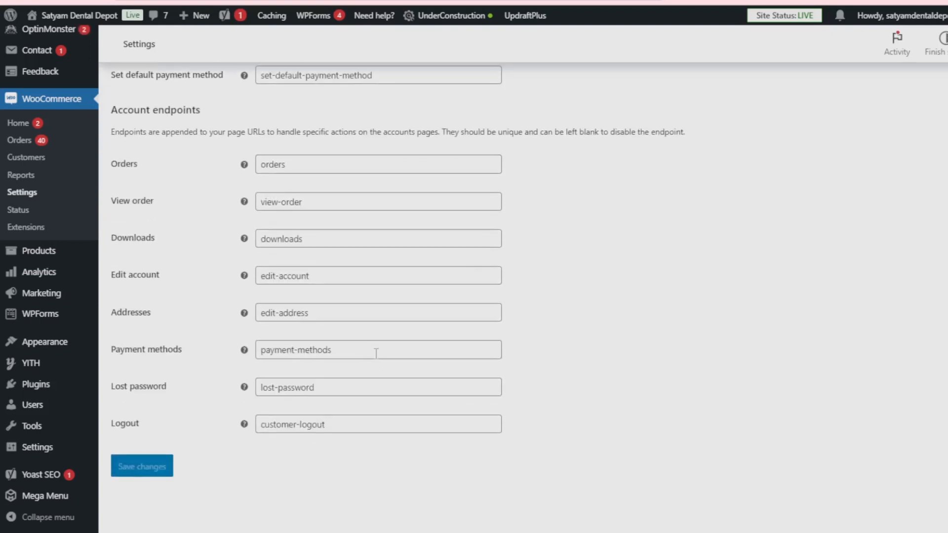
scroll(398, 420, up, 15)
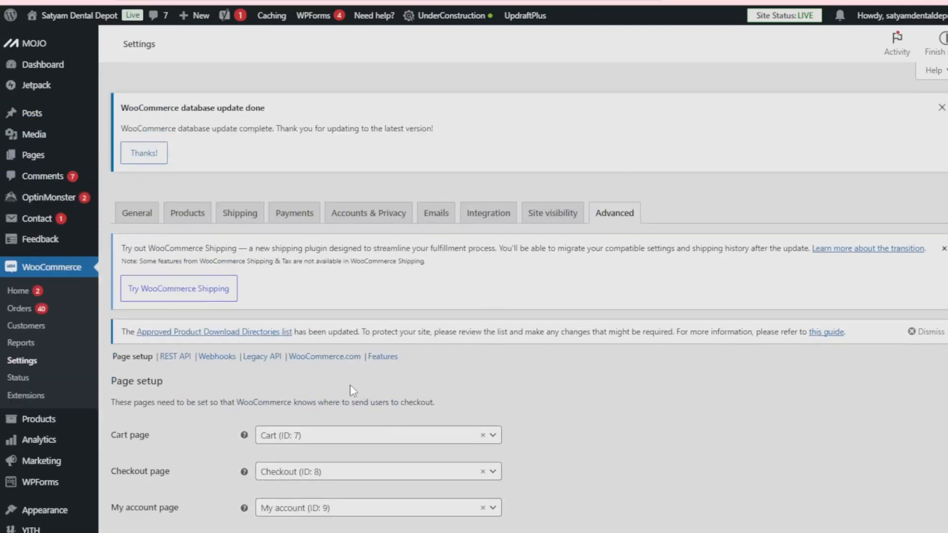
scroll(345, 387, down, 3)
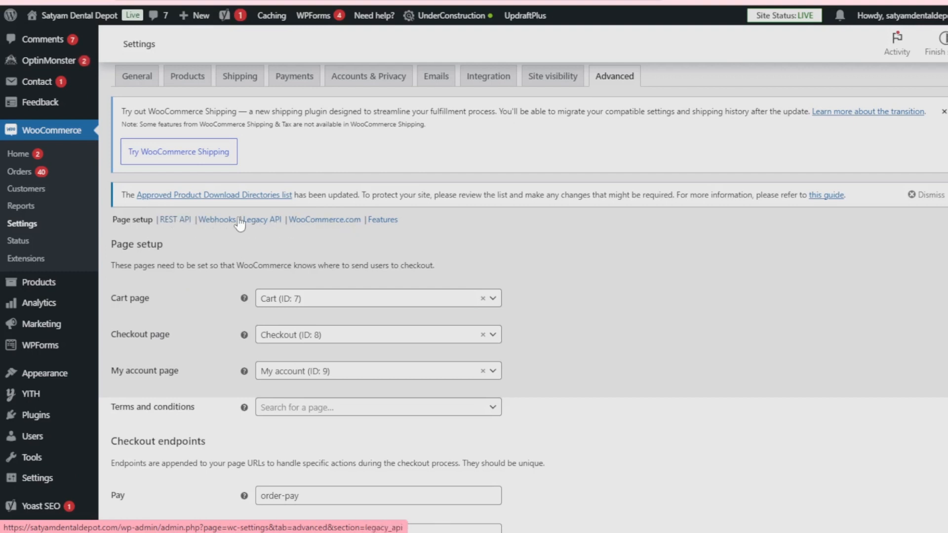
scroll(620, 349, up, 3)
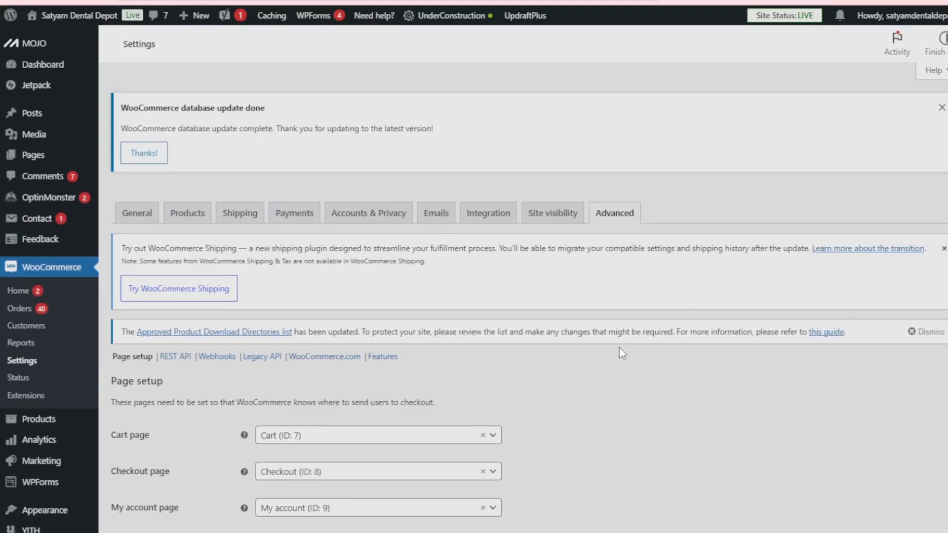